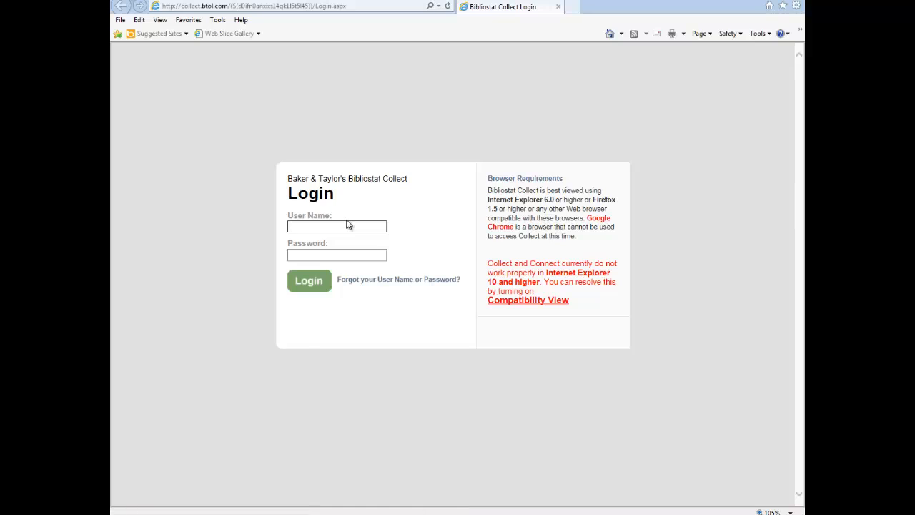
Step: Log in to Bibliostat Collect with the library's user name and account password
type("MOTEST")
key("Tab")
type("••••")
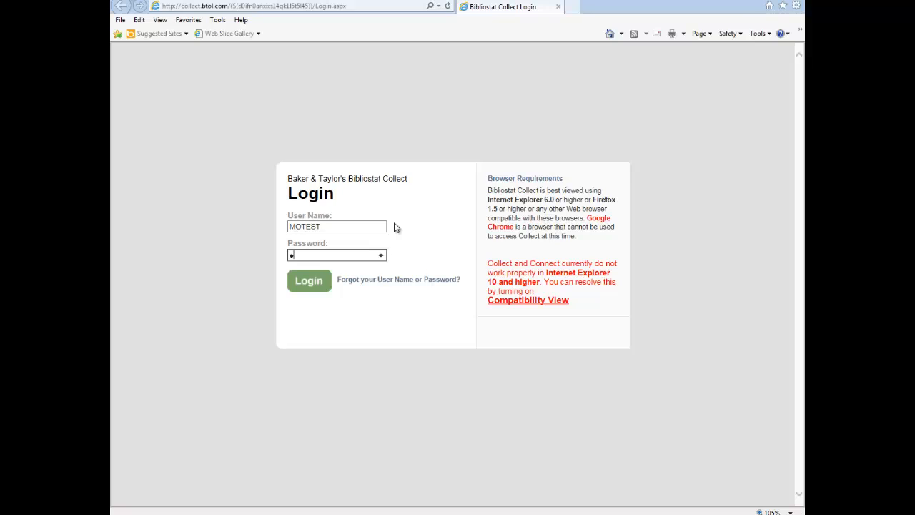
type("•••")
left_click(318, 286)
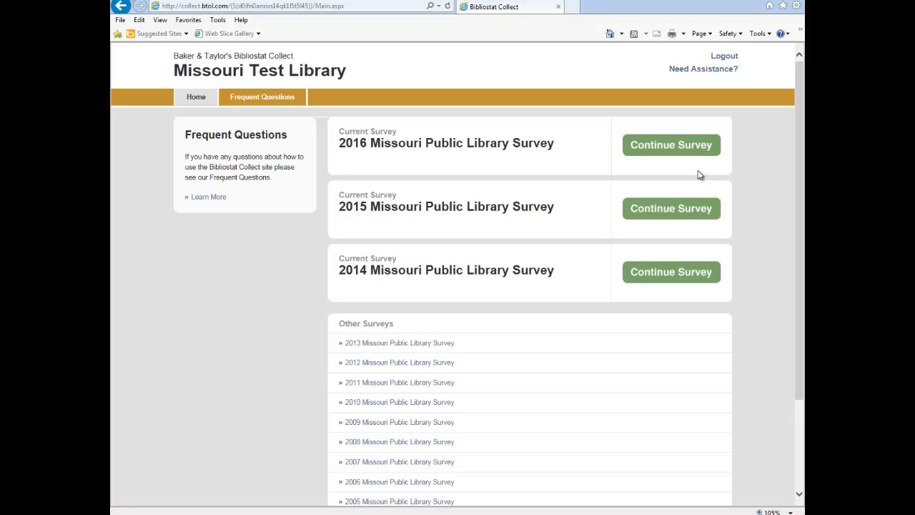
Step: Continue the 2016 Missouri Public Library Survey and open its Current Administrative Information section
left_click(681, 147)
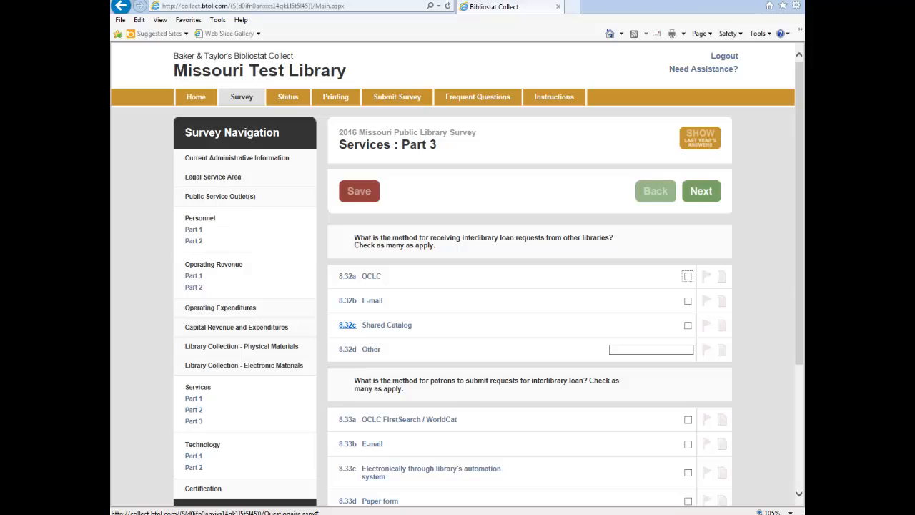
left_click(215, 158)
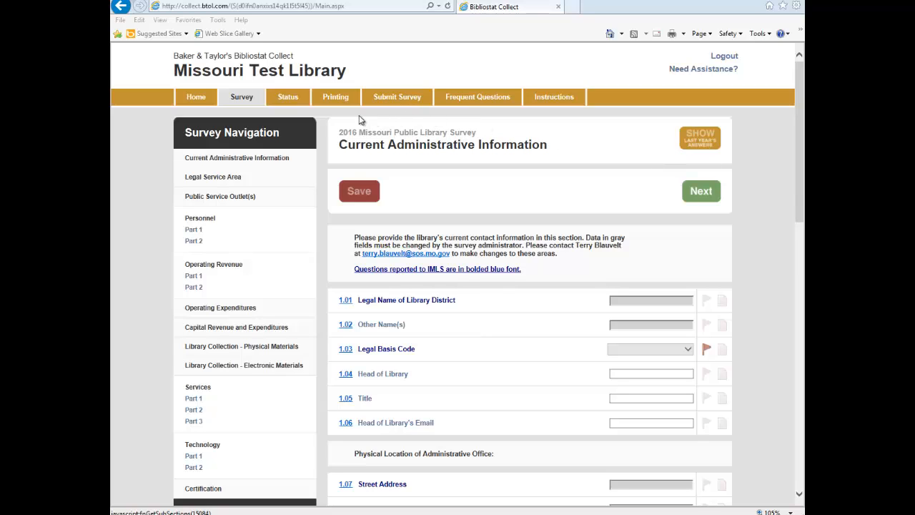
Step: Look over the home and survey pages, and review the edit checks and unanswered questions in the survey status
left_click(203, 96)
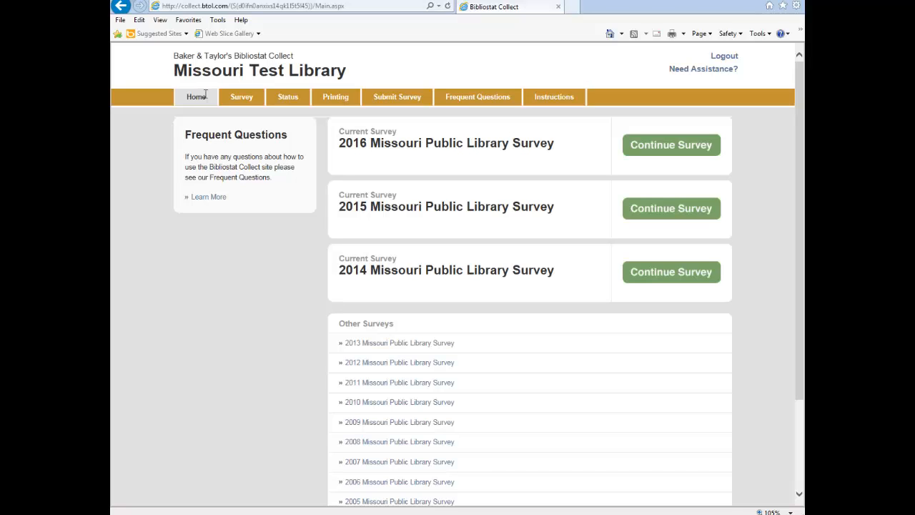
left_click(235, 100)
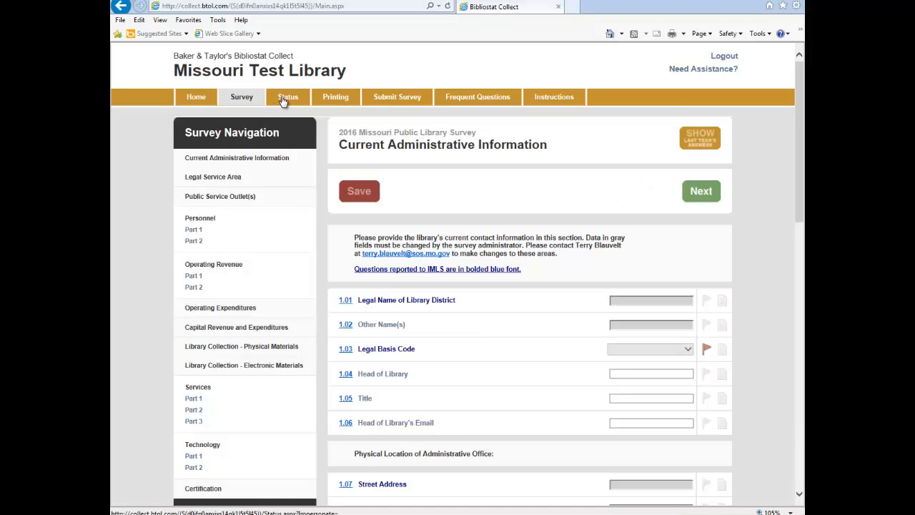
left_click(284, 100)
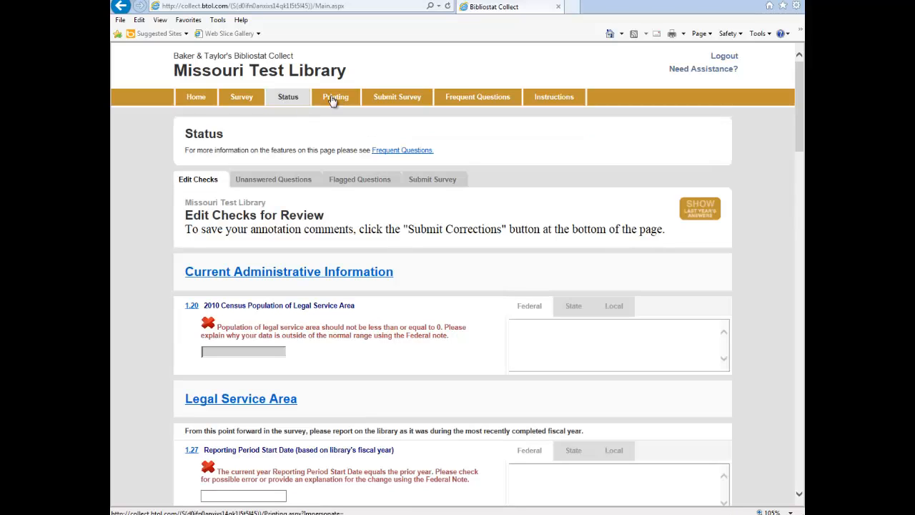
left_click(331, 100)
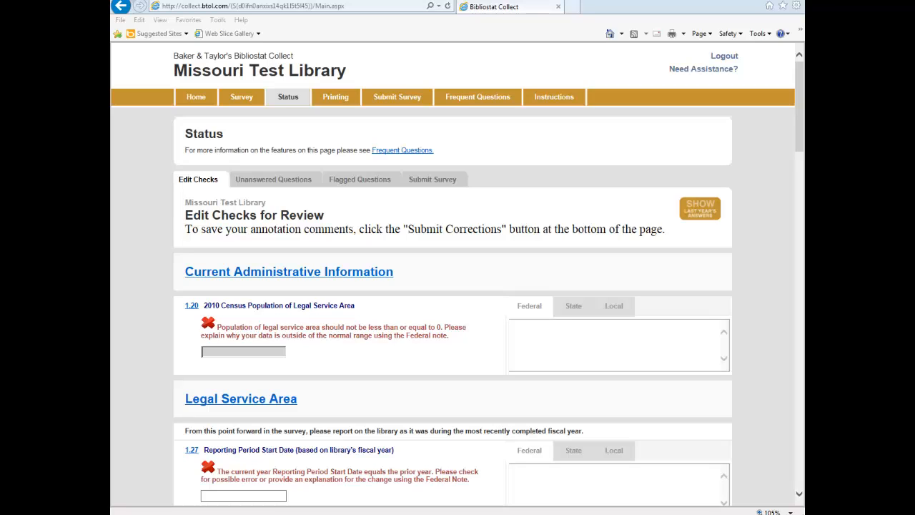
left_click(296, 184)
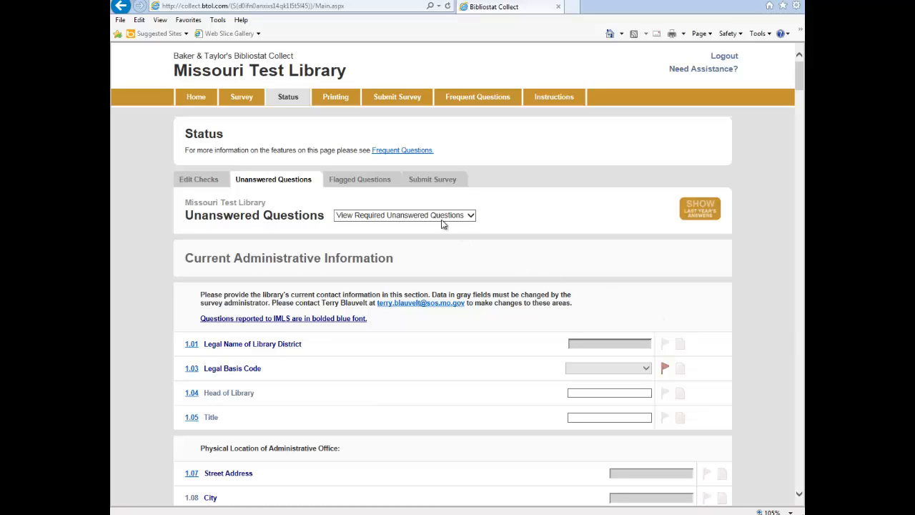
Step: Clear the flag on question 1.03 Legal Basis Code and check the Flagged Questions and Submit Survey status views
left_click(365, 181)
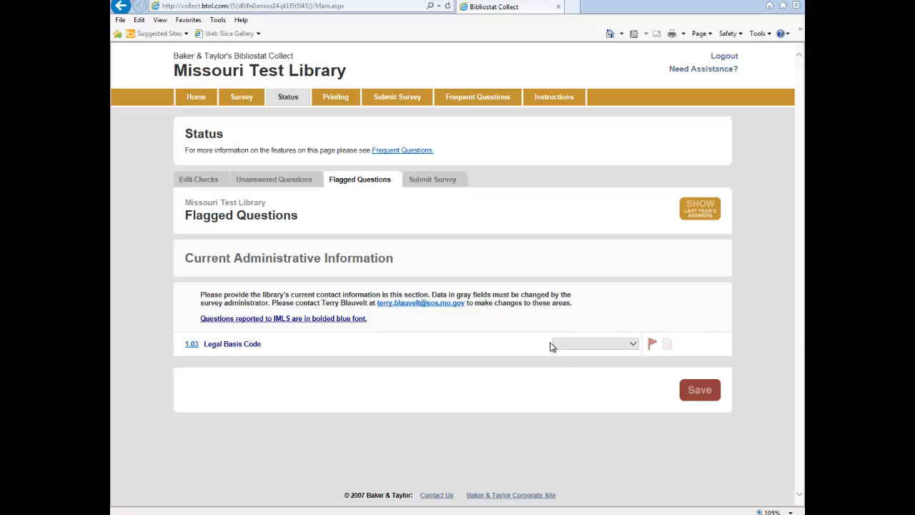
left_click(241, 100)
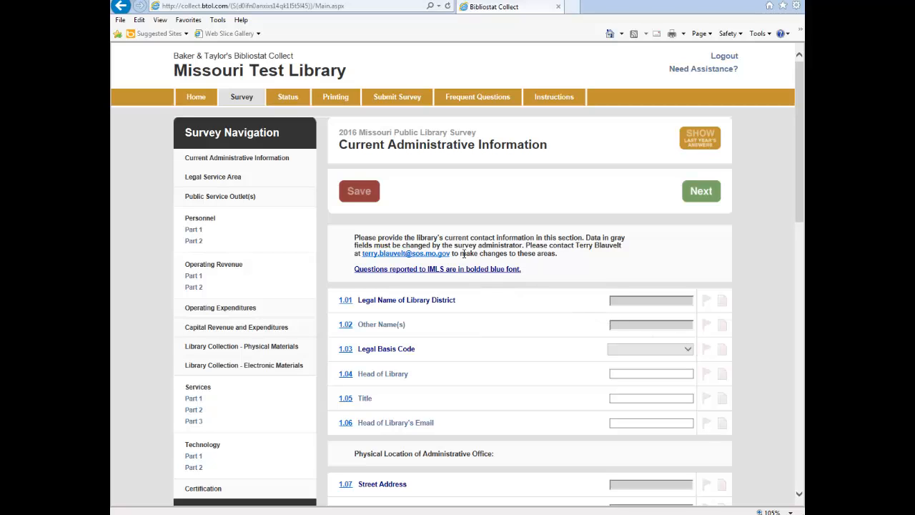
left_click(292, 99)
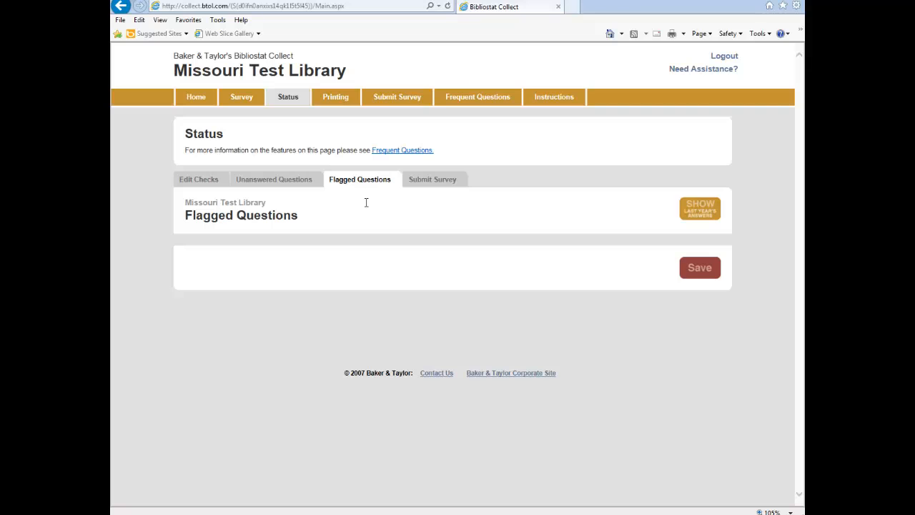
left_click(431, 182)
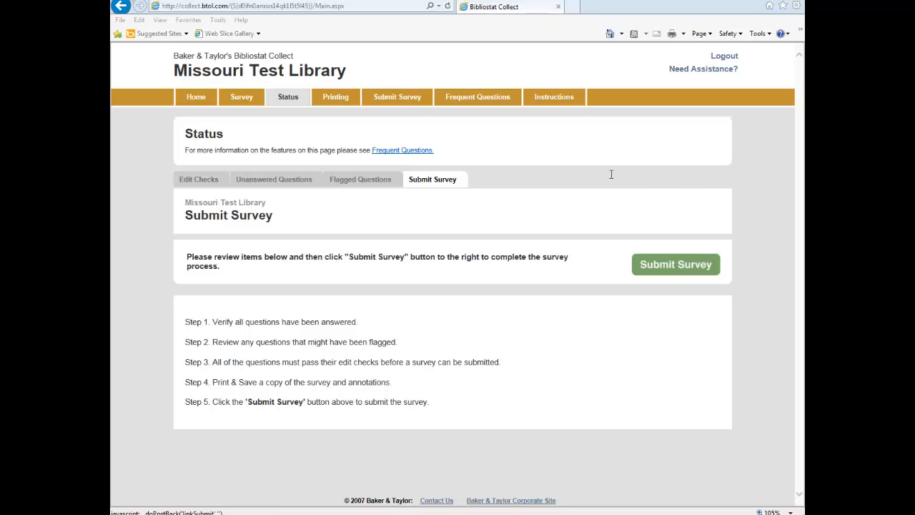
Step: Set the printable annotation report to include Federal Notes, State Notes and Local Notes
left_click(333, 98)
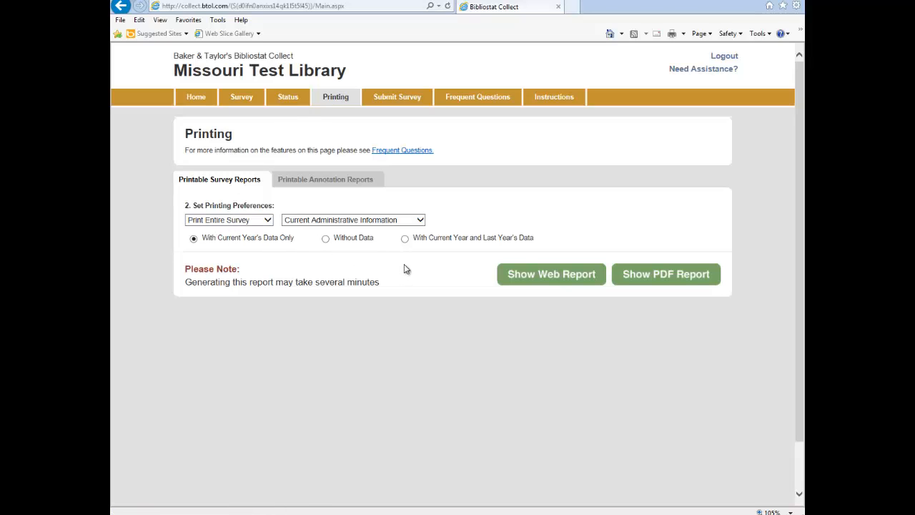
left_click(353, 183)
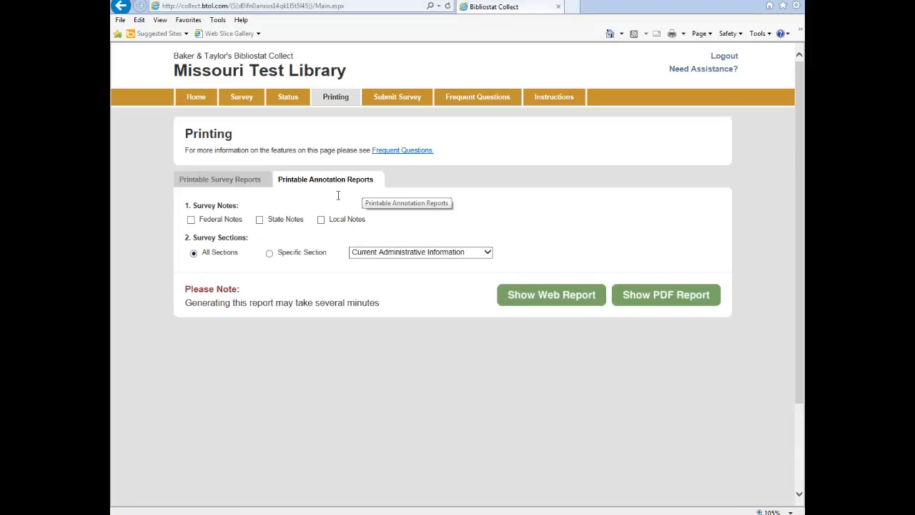
left_click(190, 220)
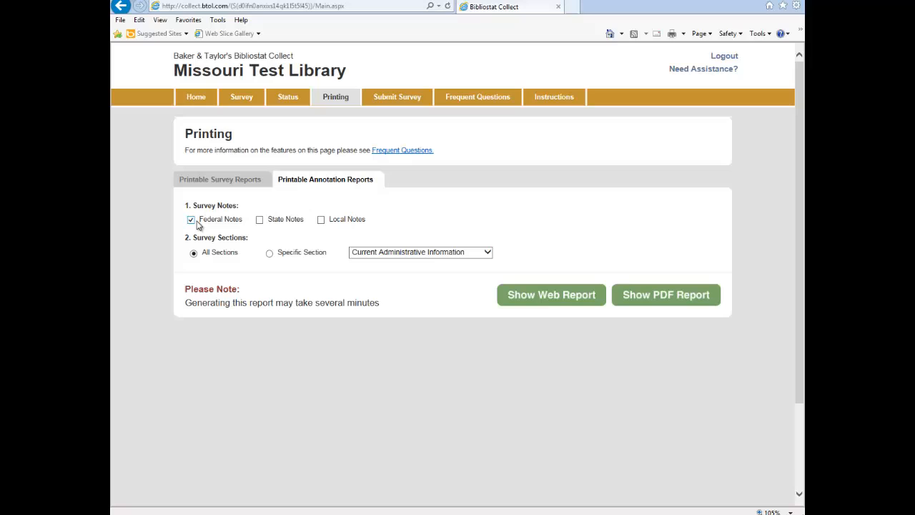
left_click(260, 219)
left_click(321, 220)
Step: Review the Submit Survey, Frequent Questions and Instructions pages
left_click(412, 101)
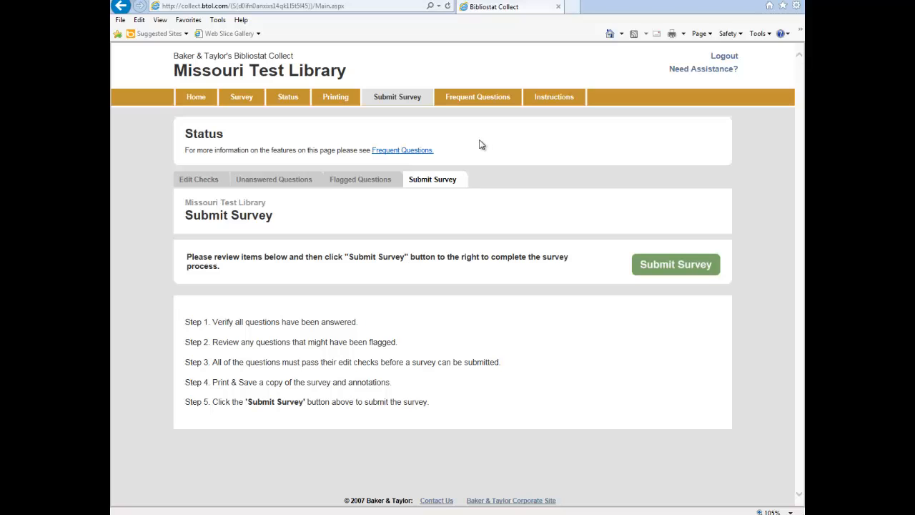
left_click(479, 101)
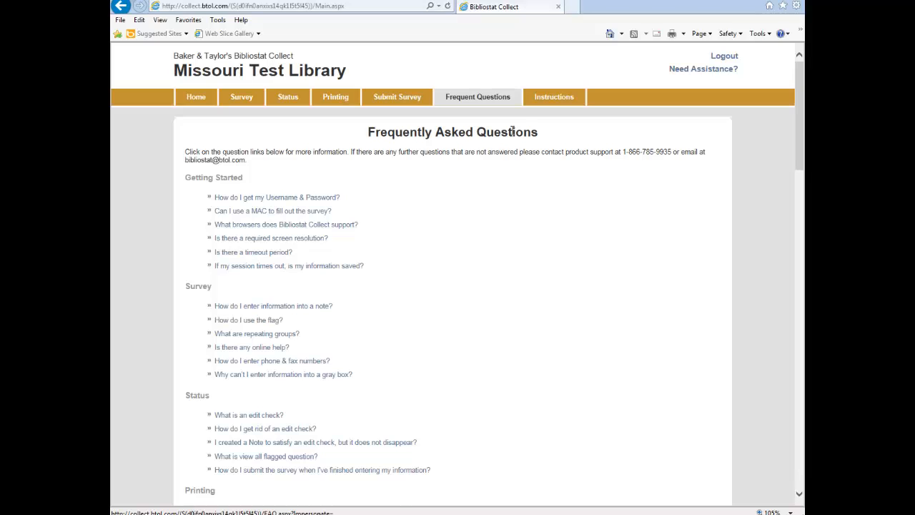
left_click(553, 100)
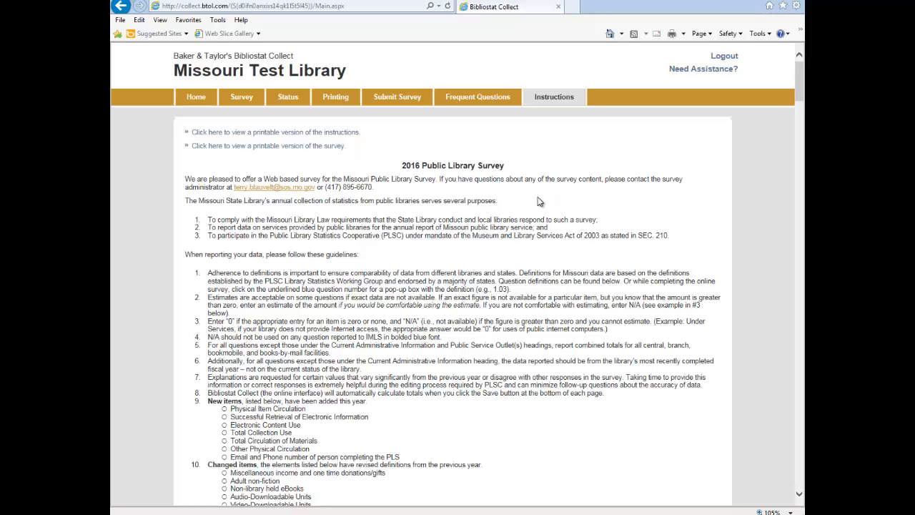
Step: Open the survey's Public Service Outlet(s) section, and collapse and re-expand the Operating Revenue parts in the survey navigation
left_click(243, 98)
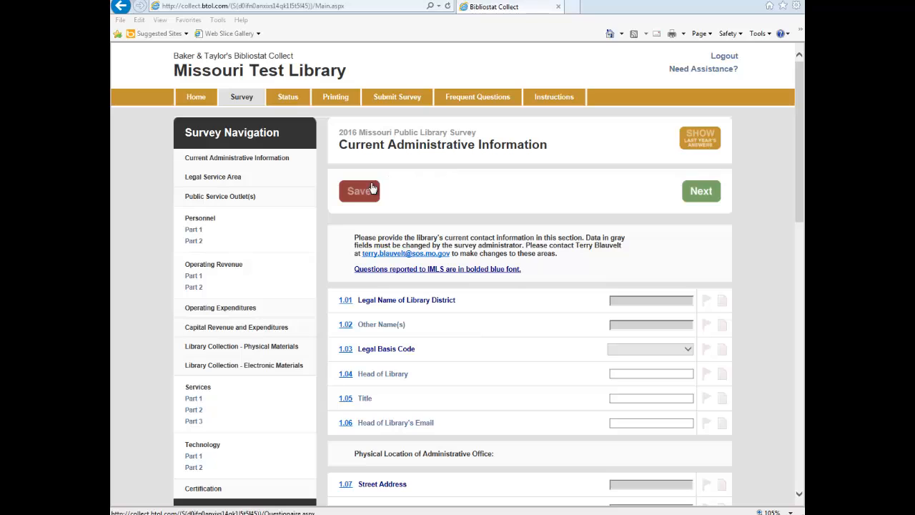
left_click(239, 202)
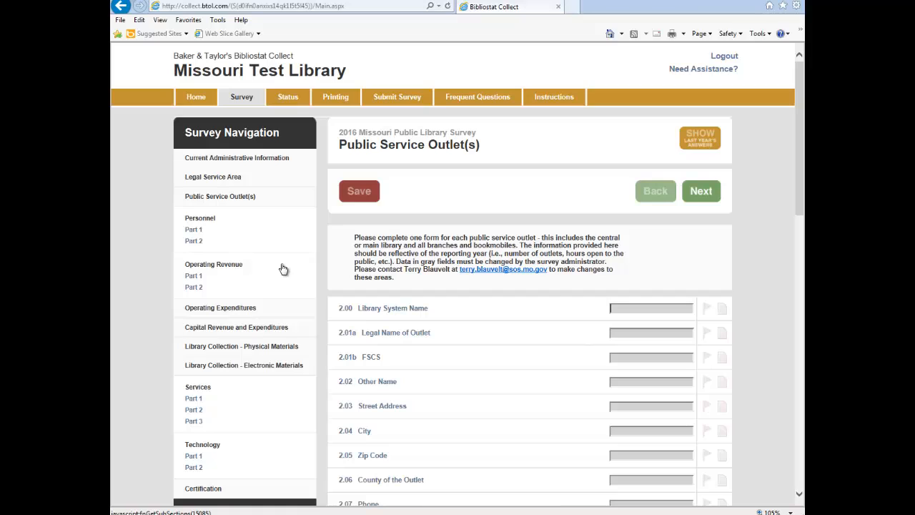
left_click(230, 267)
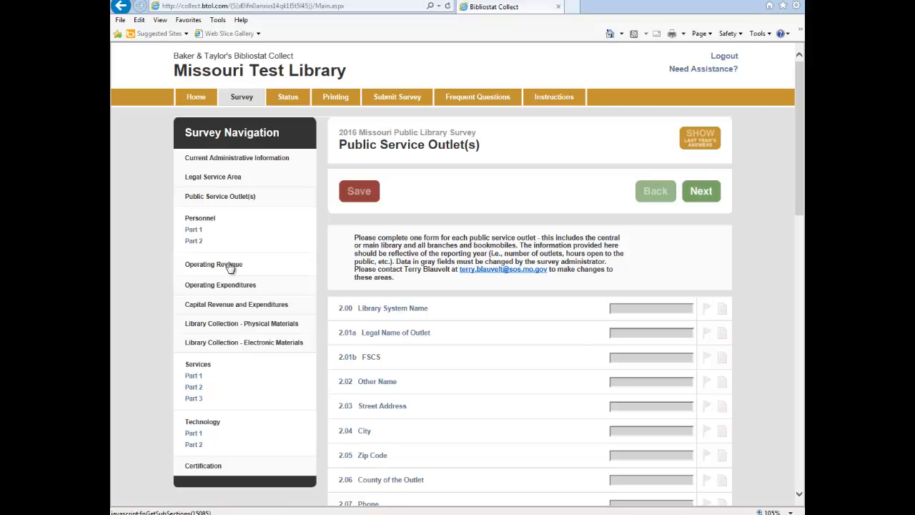
left_click(230, 268)
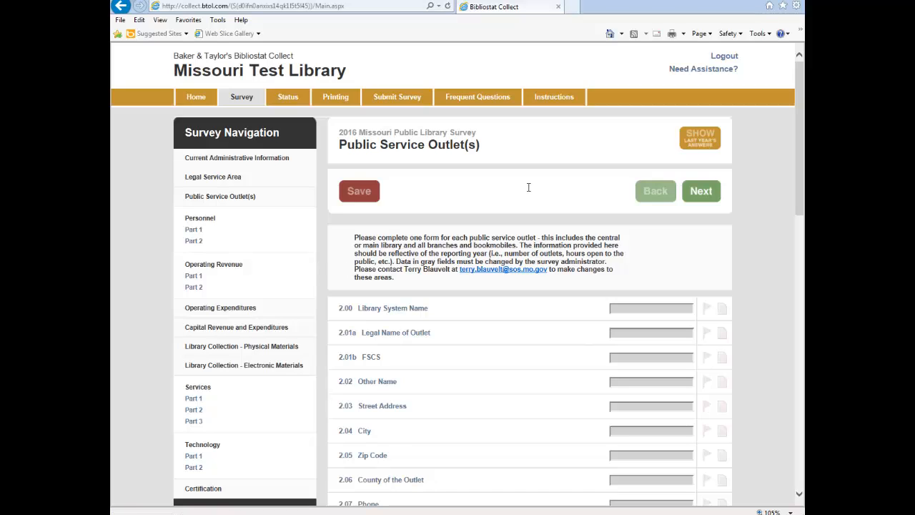
Step: Show last year's answers and open Part 1 of the Services section
left_click(687, 141)
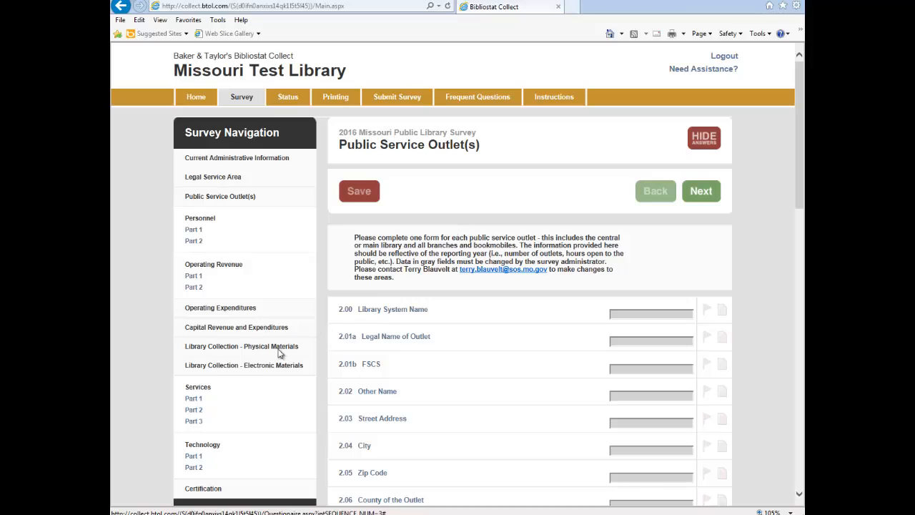
left_click(194, 398)
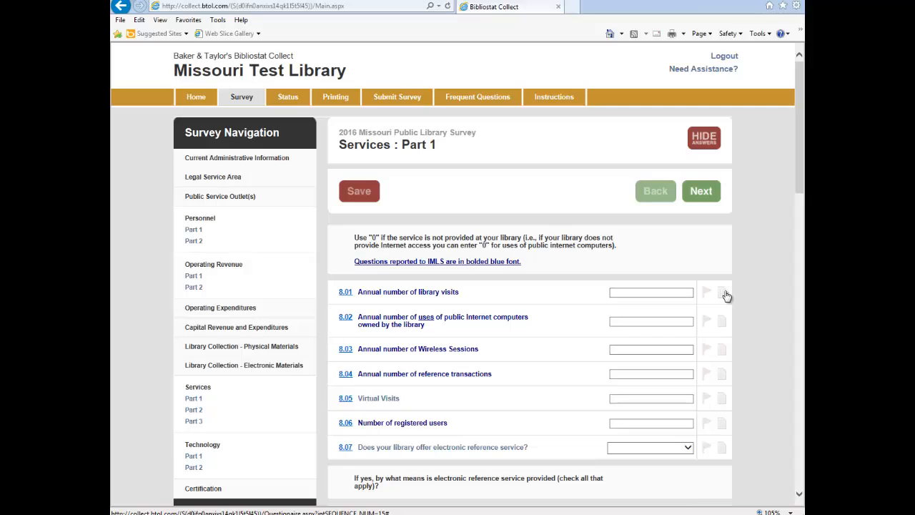
Step: Open the notes for question 8.01, look at the State note, and save with the Federal note left blank
left_click(723, 295)
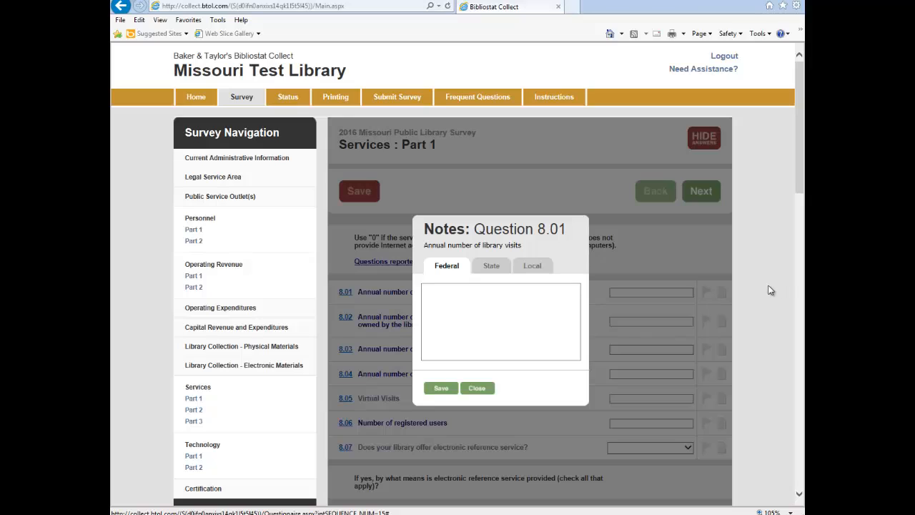
left_click(486, 267)
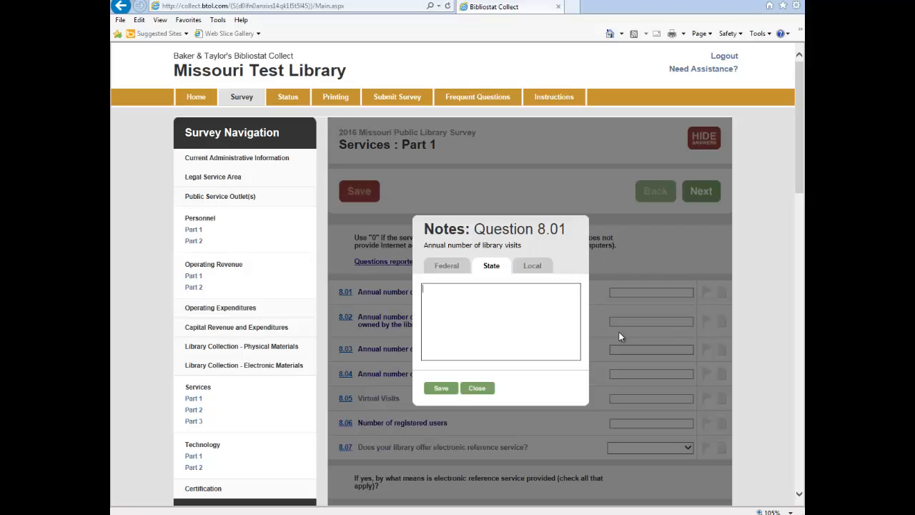
left_click(447, 268)
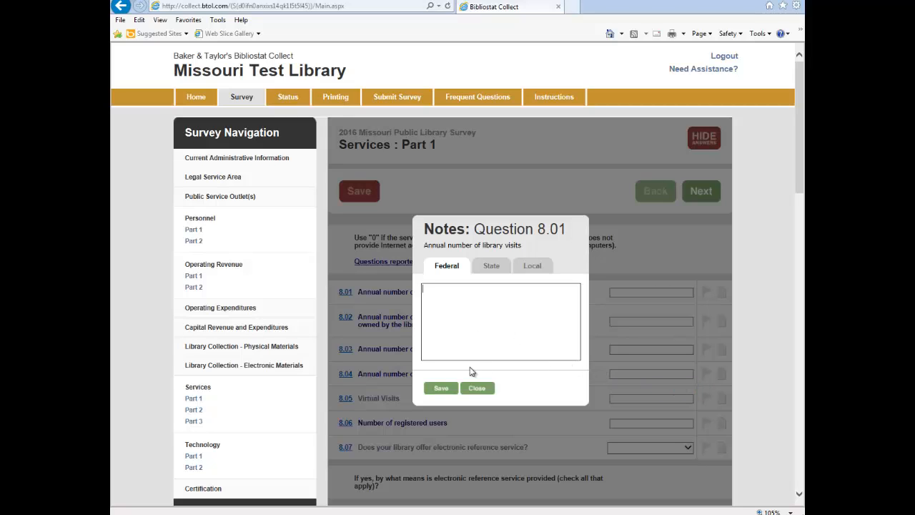
left_click(441, 388)
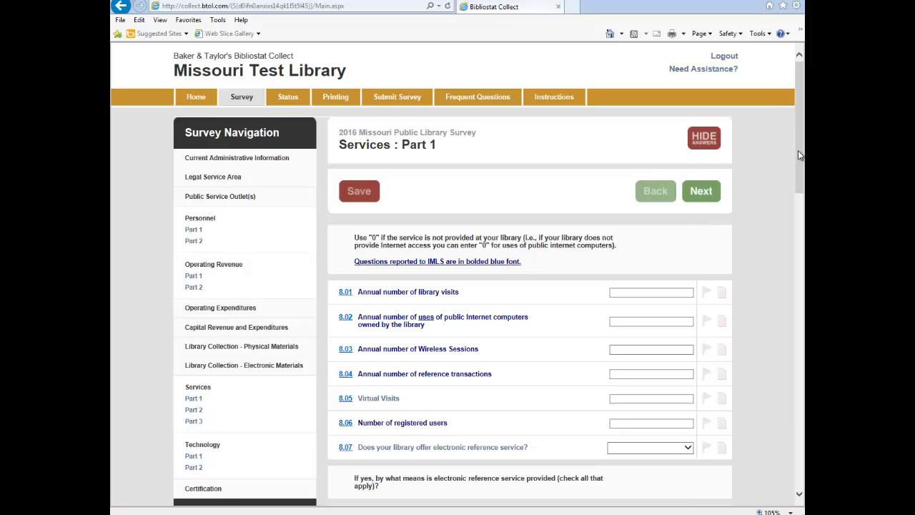
Step: Look through the Services Part 1 questions and read the help definition for question 8.01
left_click_drag(798, 151, 797, 433)
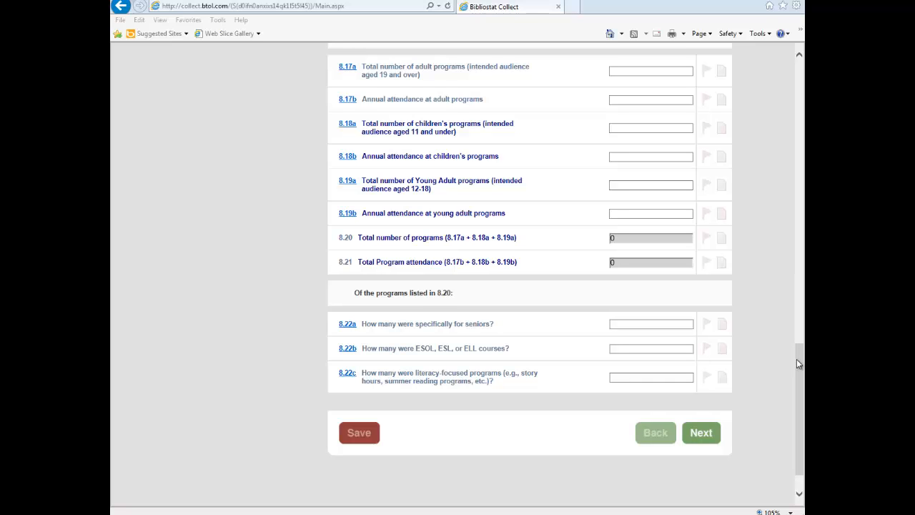
left_click_drag(796, 360, 804, 87)
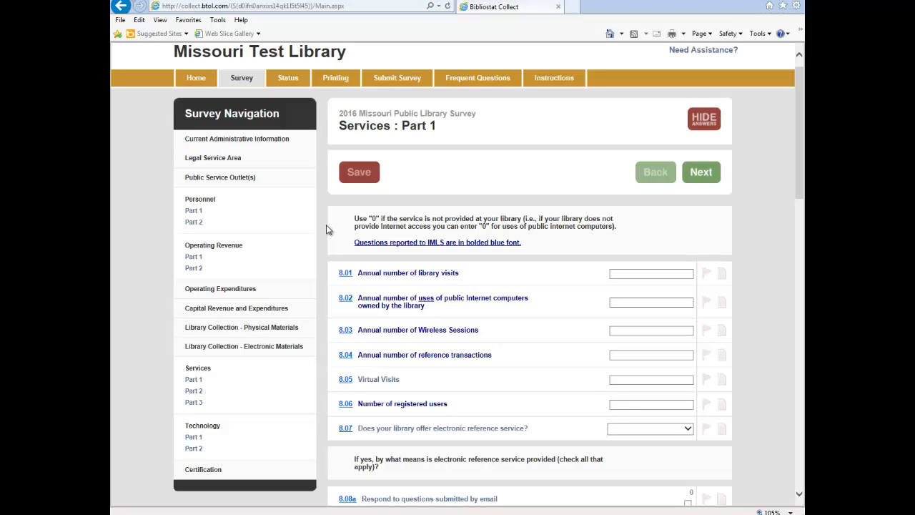
left_click(344, 275)
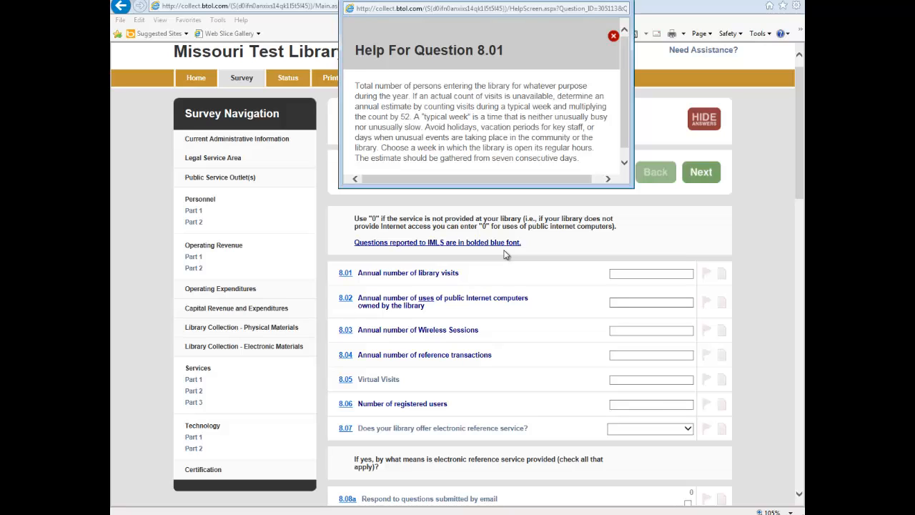
left_click(612, 36)
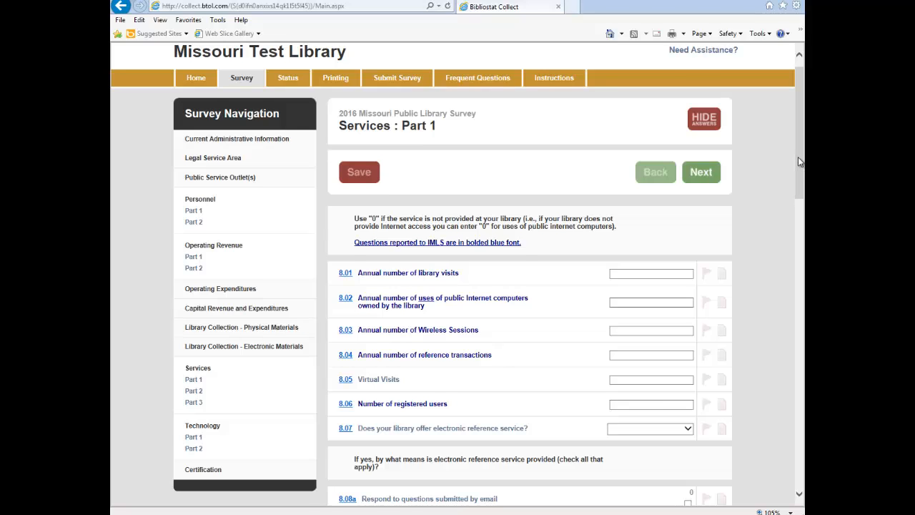
scroll(798, 157, "up", 1)
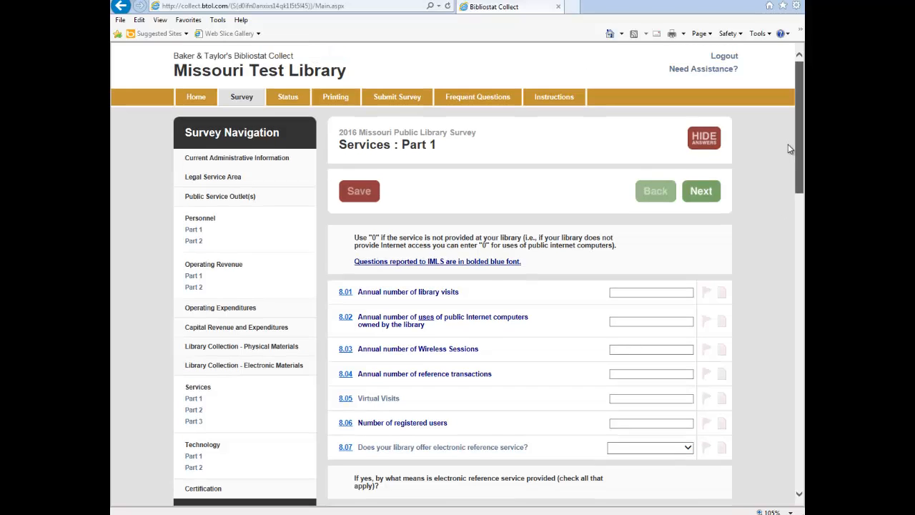